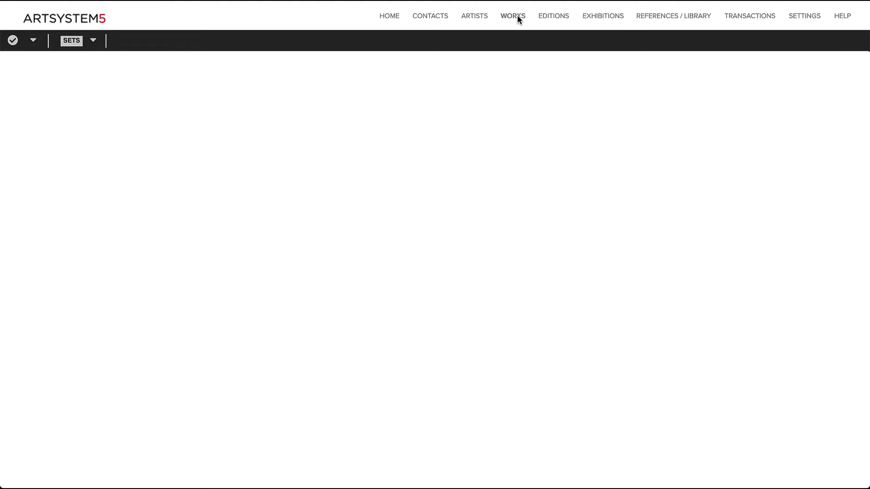
# Step: List All Works (144 records) and open the summary for Red Fold, 2018
pyautogui.click(517, 15)
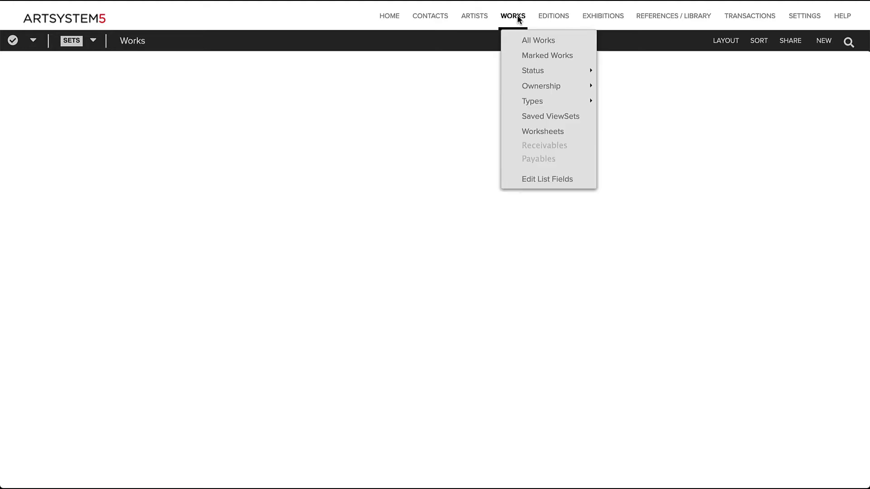
pyautogui.click(523, 39)
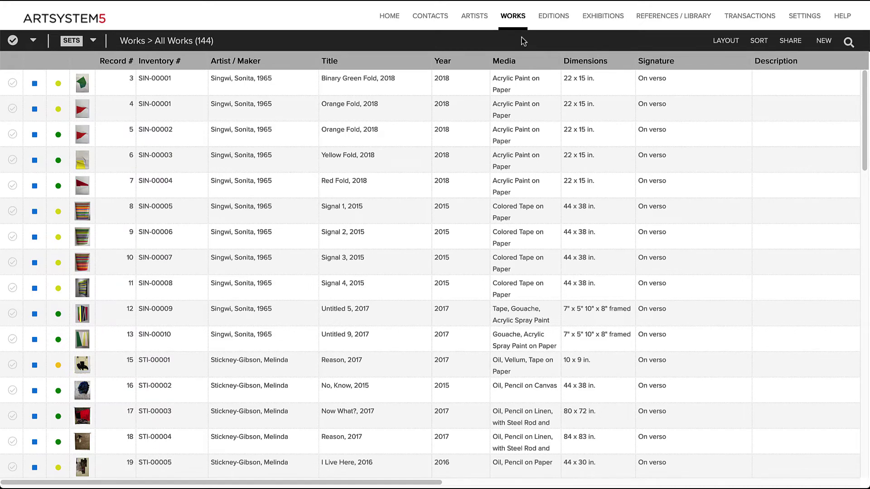
pyautogui.click(380, 180)
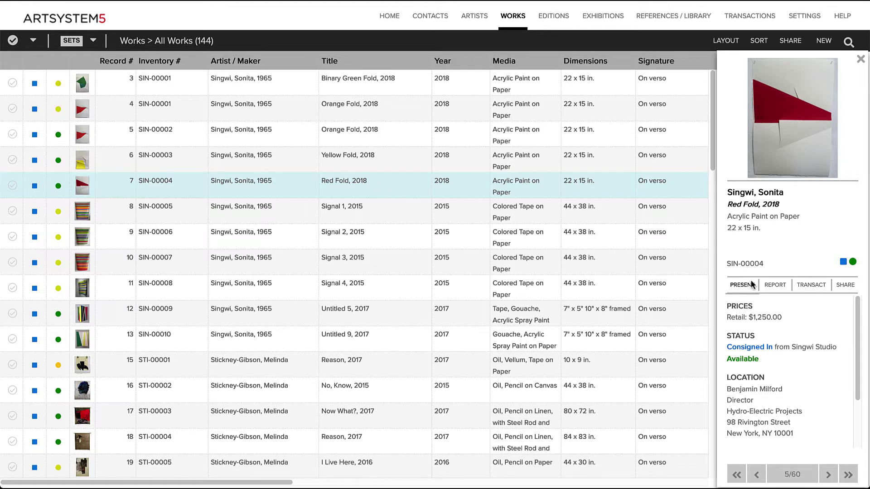
# Step: Browse the REPORT, TRANSACT and SHARE options for Red Fold, then close them
pyautogui.click(775, 285)
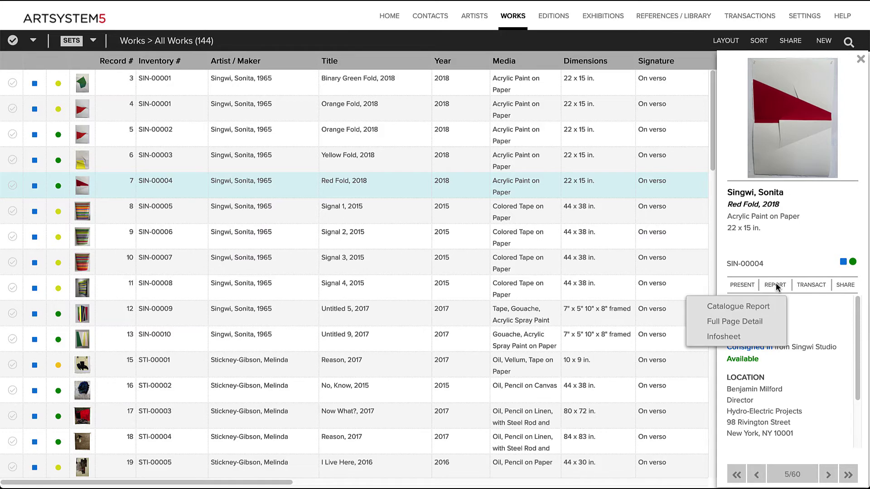
pyautogui.click(820, 285)
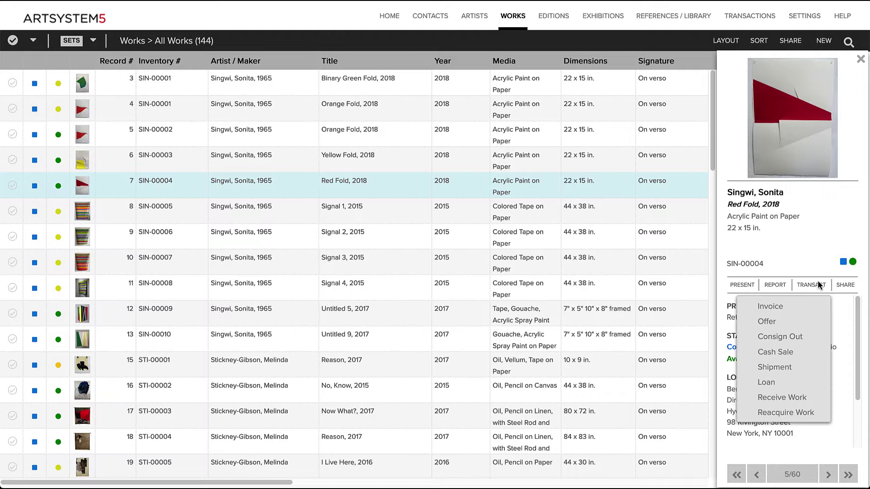
pyautogui.click(844, 286)
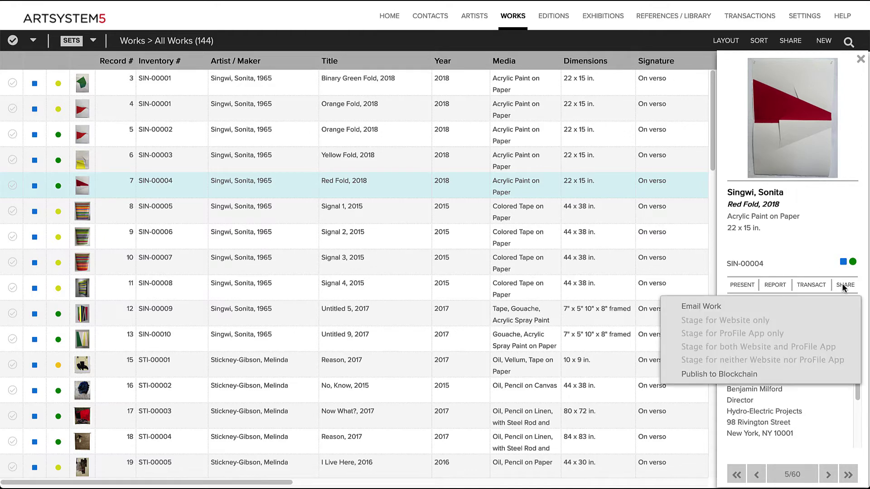
pyautogui.click(810, 260)
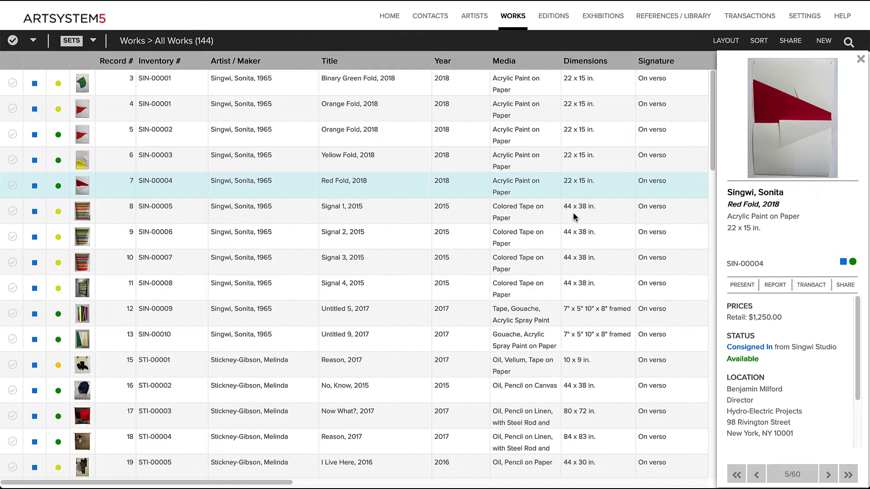
# Step: Open Red Fold's edit form, cancel without saving, and close its detail panel
pyautogui.doubleClick(396, 186)
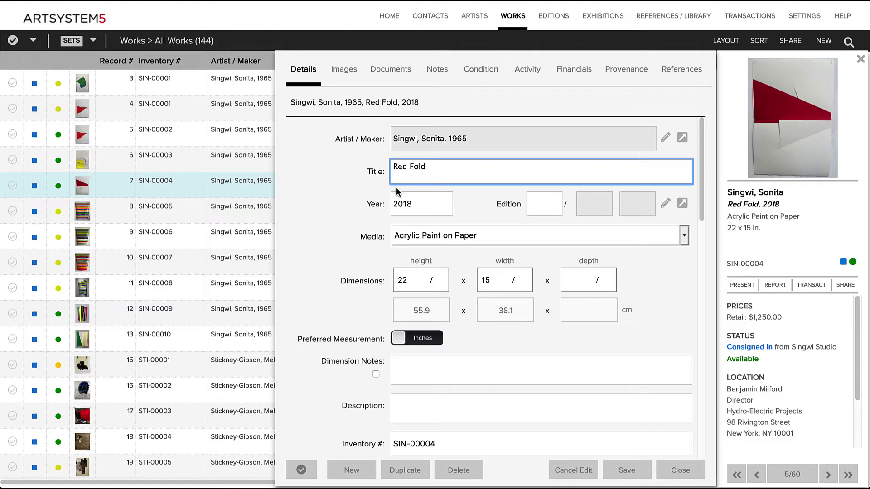
pyautogui.click(590, 469)
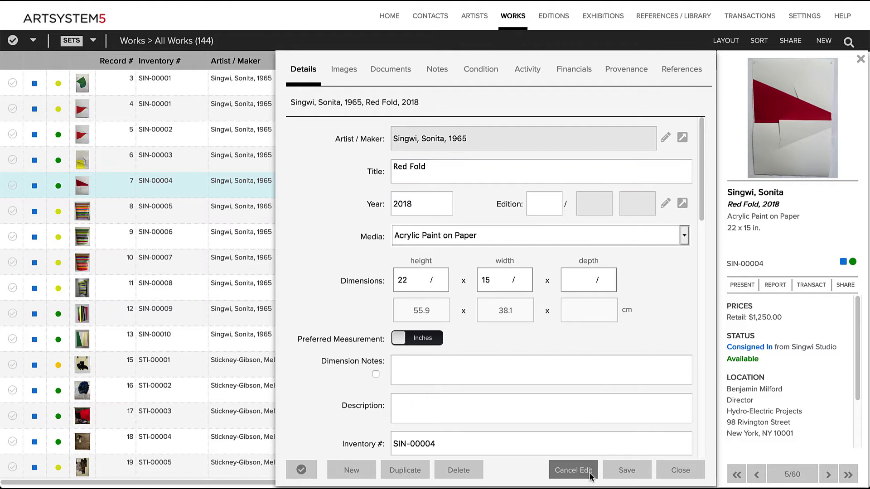
pyautogui.click(861, 60)
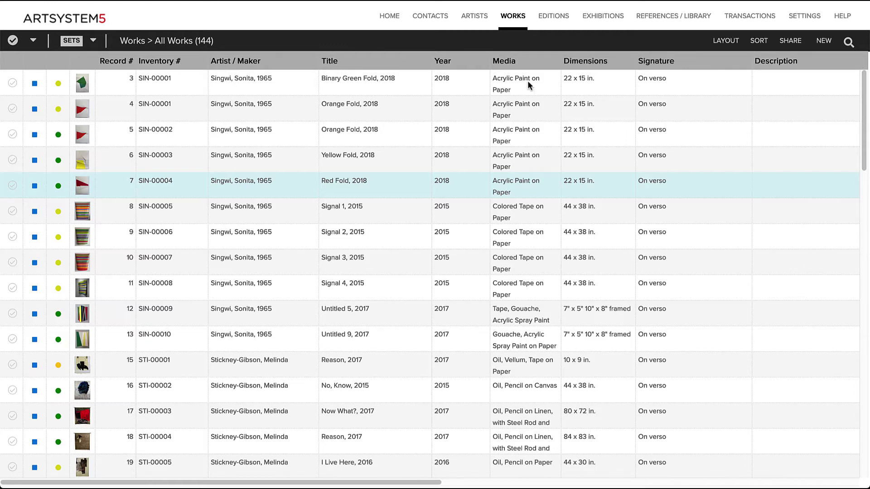
# Step: Look through the record-marking and worksheet management options, closing each
pyautogui.click(34, 42)
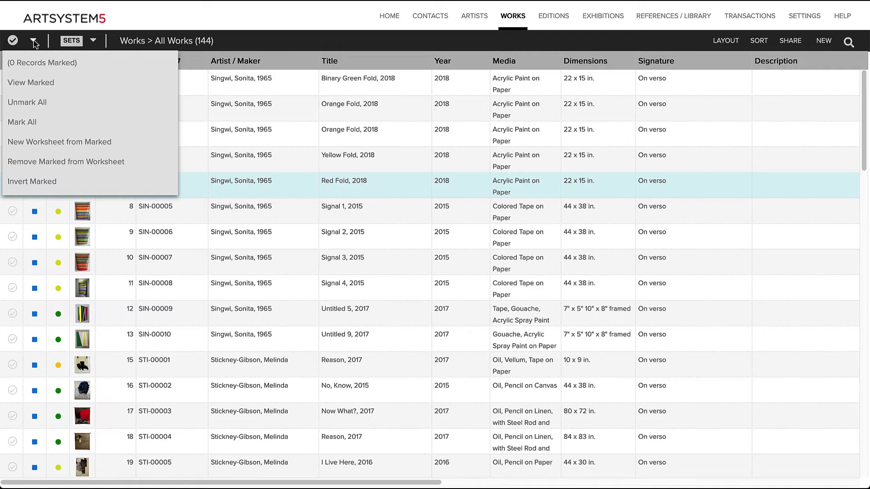
pyautogui.click(34, 42)
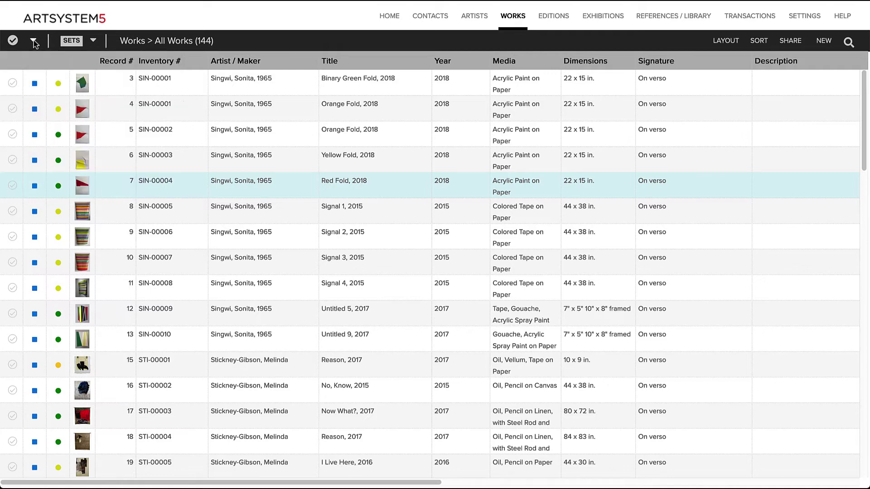
pyautogui.click(94, 42)
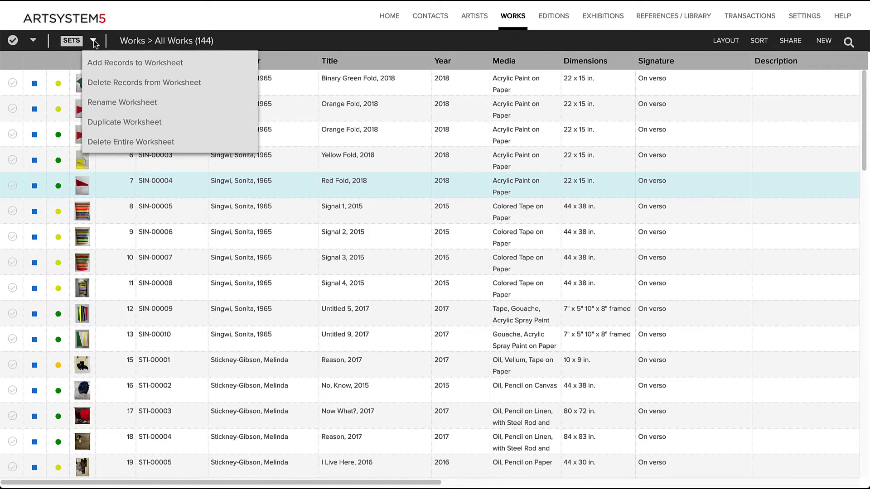
pyautogui.click(94, 42)
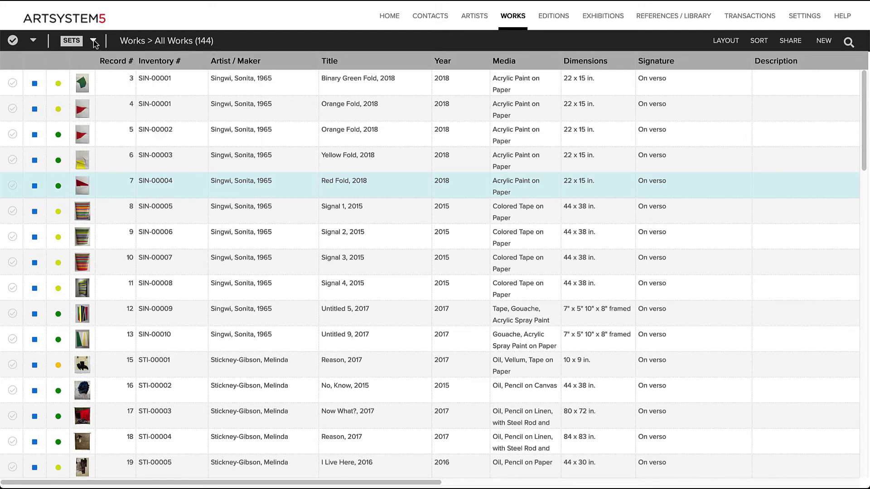
# Step: Load the Recent Acquisitions worksheet from SETS > Worksheets (static) and close the panel
pyautogui.click(77, 42)
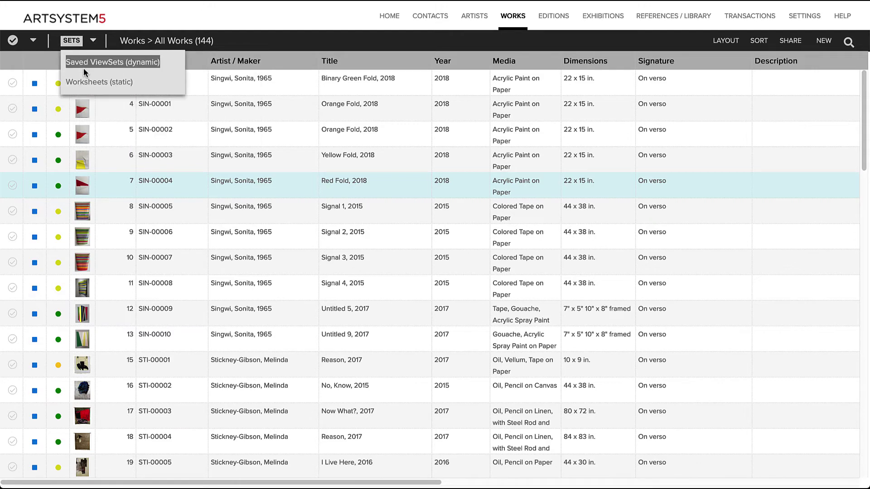
pyautogui.click(88, 82)
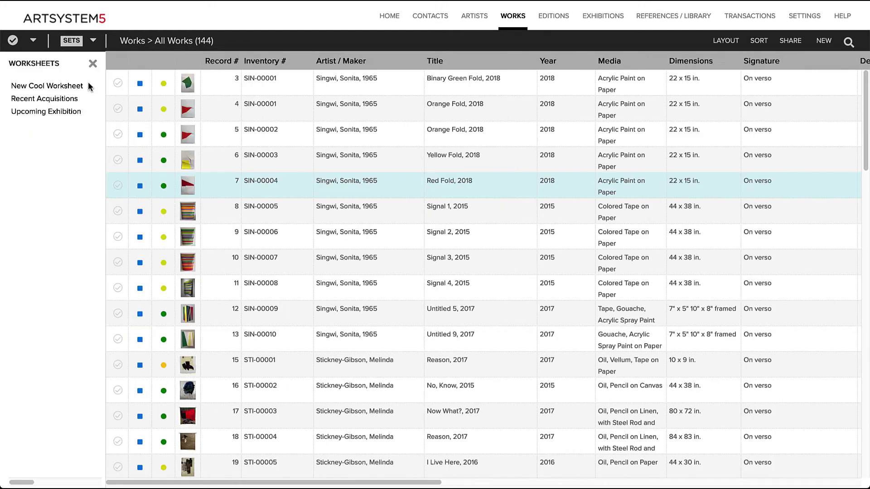
pyautogui.click(72, 99)
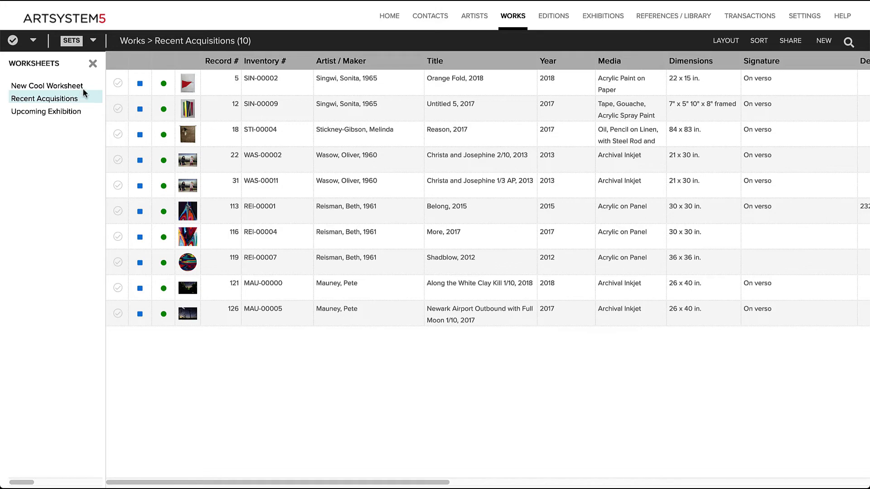
pyautogui.click(93, 63)
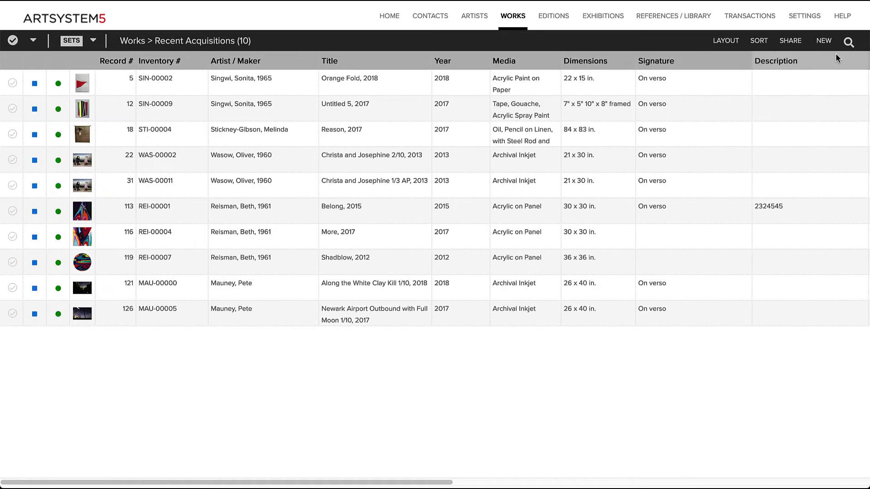
# Step: Show the search bar, review the Search in fields, keep All Fields, then hide it
pyautogui.click(849, 42)
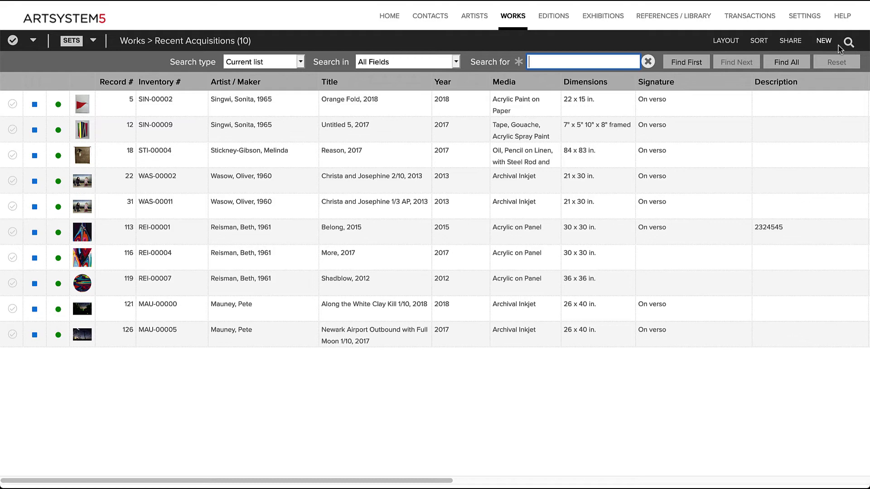
pyautogui.click(456, 63)
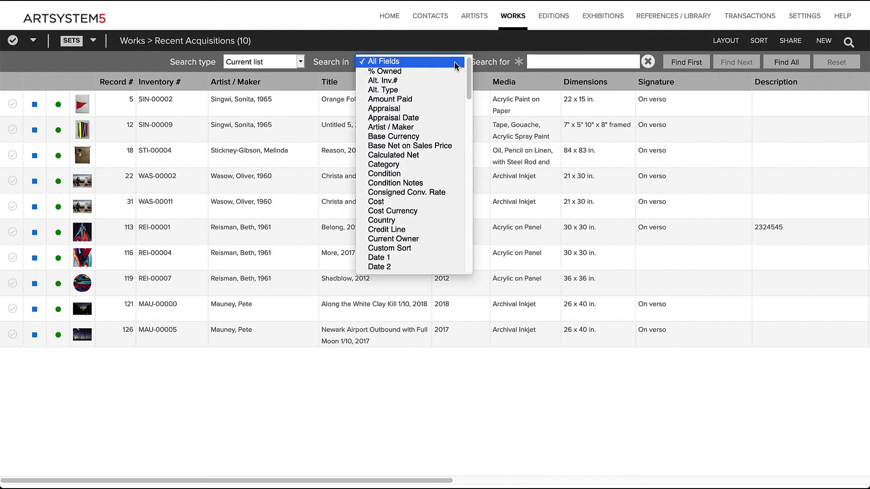
pyautogui.scroll(-5, 454, 74)
pyautogui.scroll(2, 453, 74)
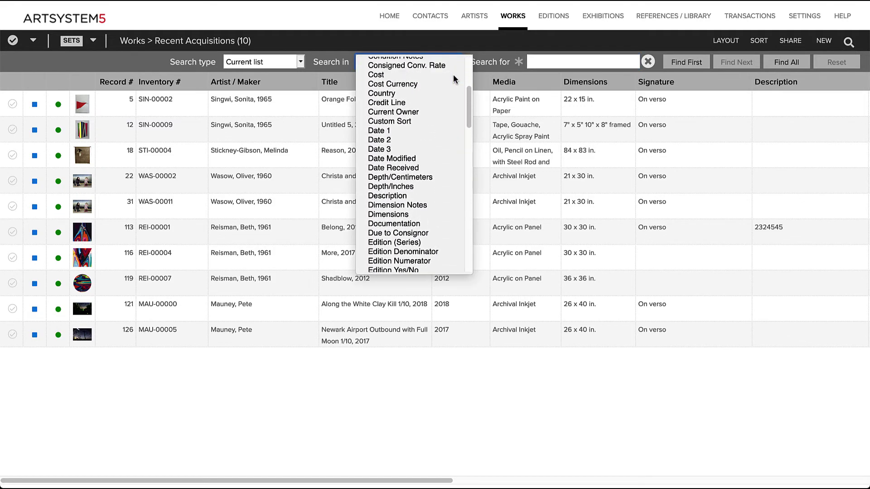
pyautogui.scroll(3, 453, 75)
pyautogui.click(496, 44)
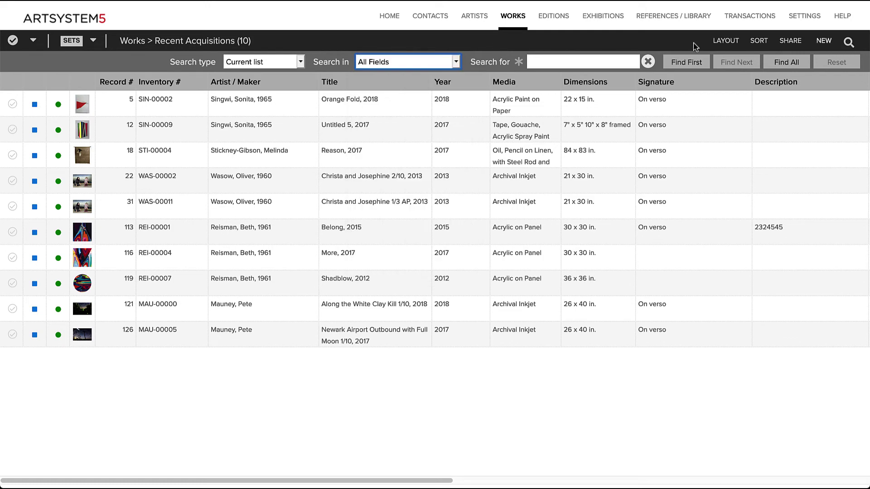
pyautogui.click(849, 42)
pyautogui.click(826, 41)
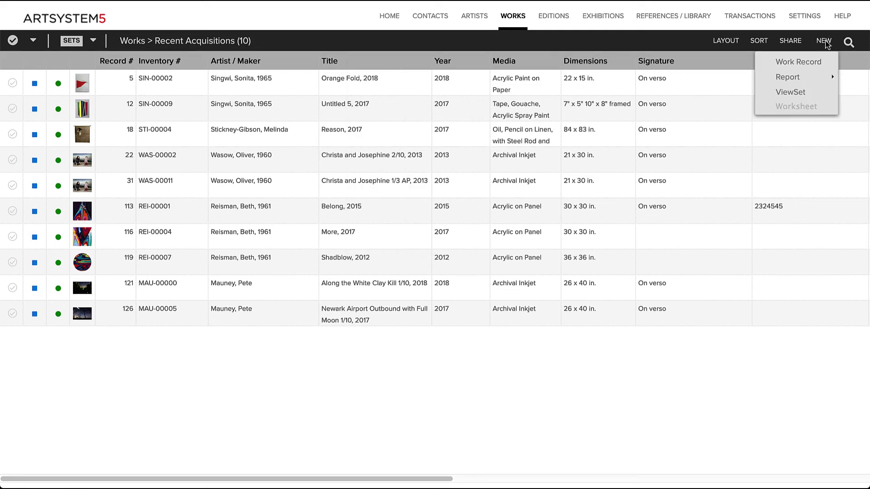
pyautogui.moveTo(815, 77)
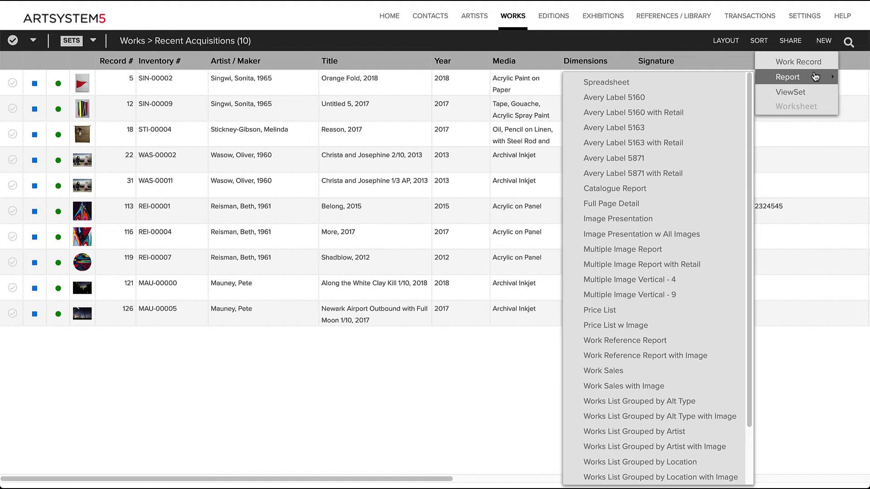
pyautogui.click(791, 42)
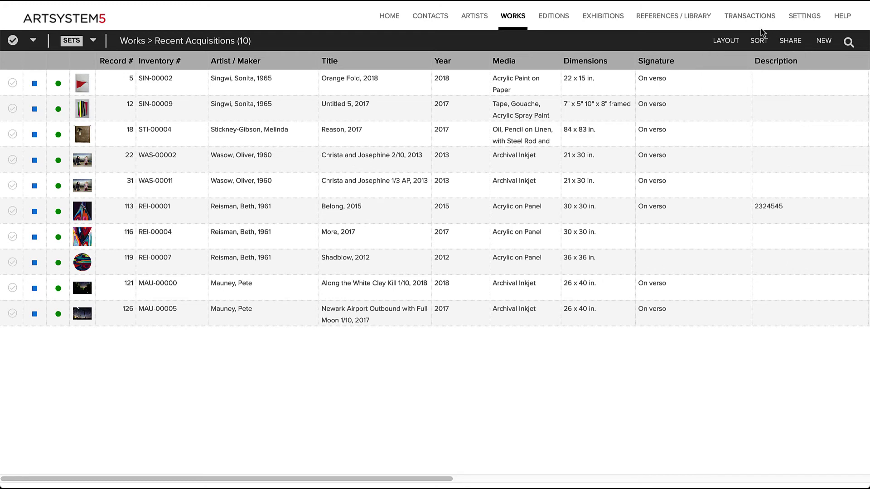
# Step: Browse the SORT A-Z fields, then bring up the LAYOUT choices
pyautogui.click(759, 42)
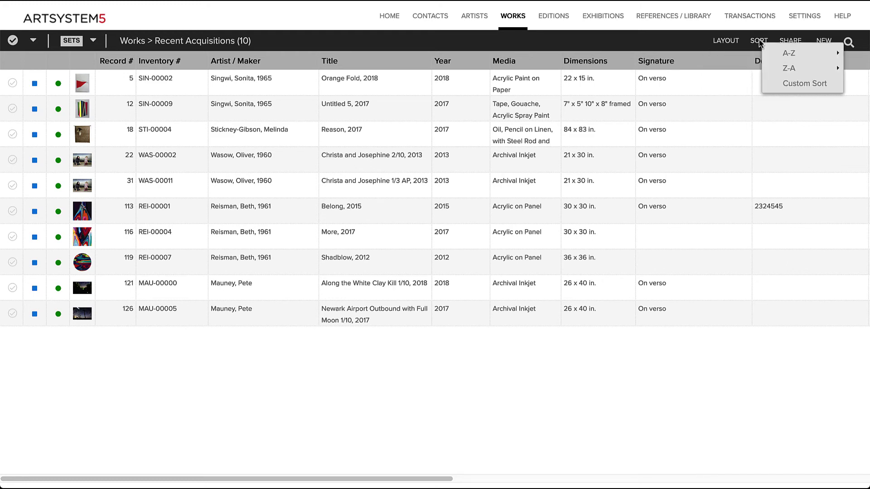
pyautogui.moveTo(789, 53)
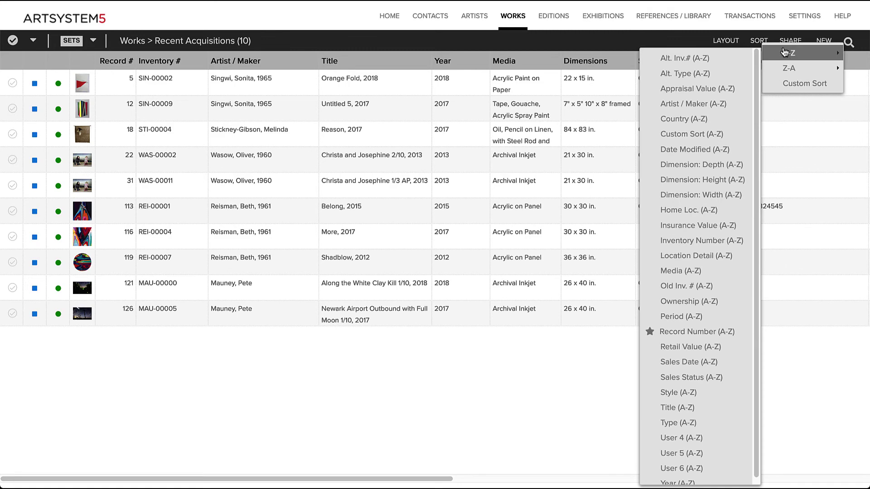
pyautogui.click(725, 41)
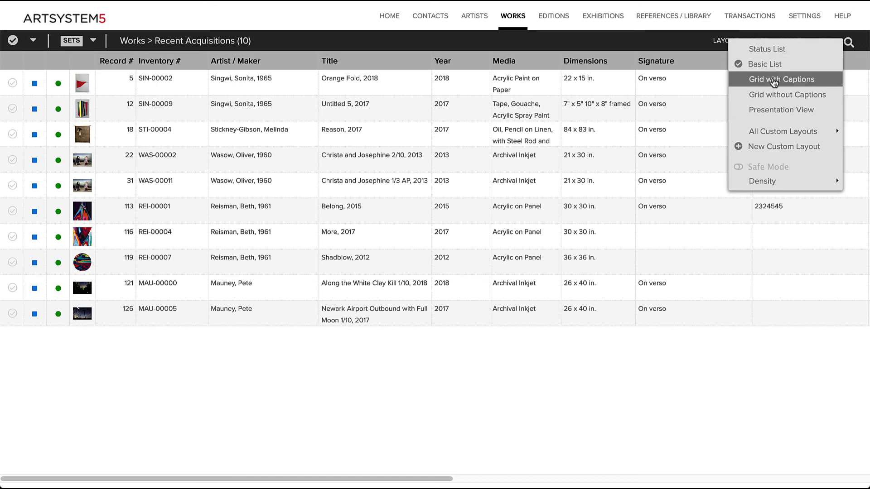
pyautogui.click(773, 81)
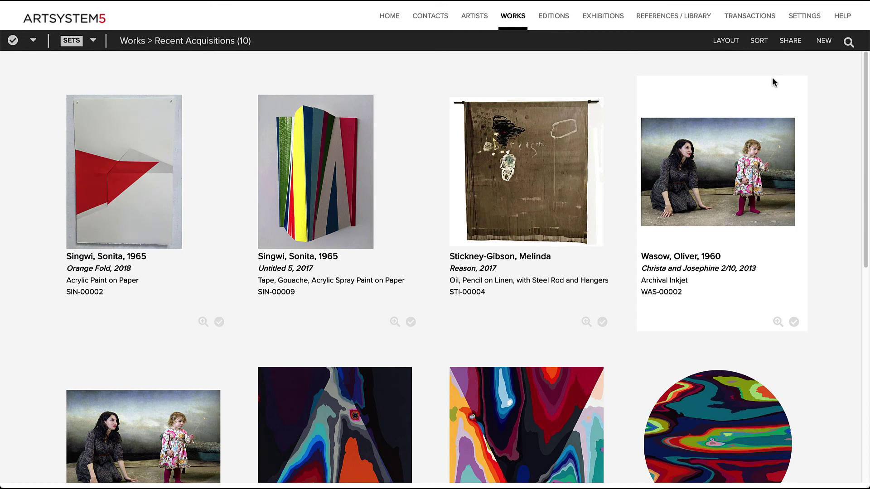
pyautogui.click(728, 41)
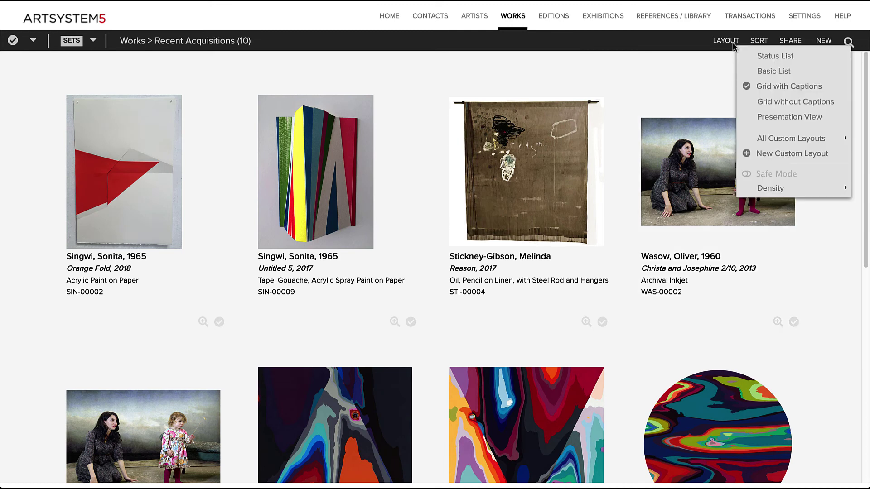